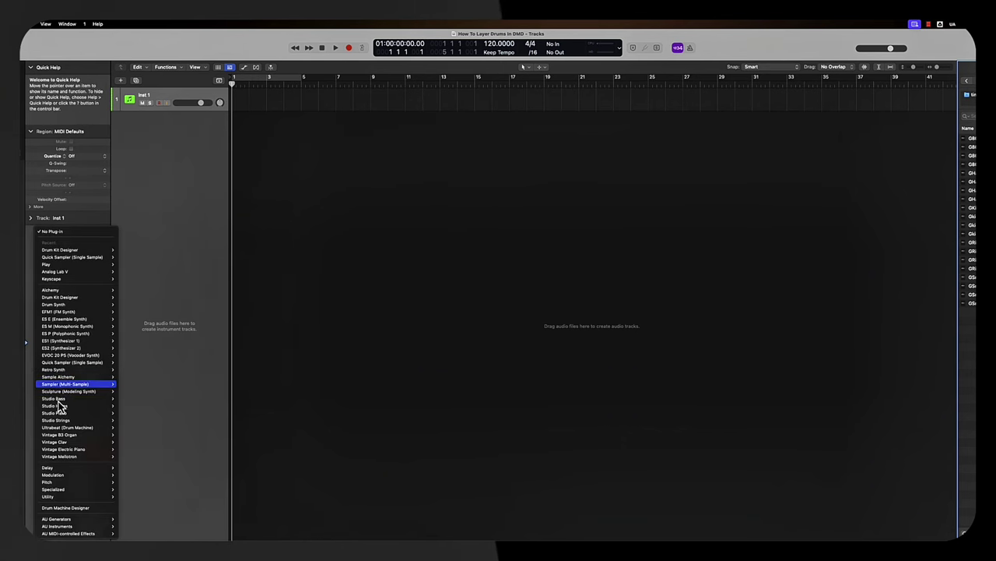
- Load Drum Machine Designer as the instrument on the Inst 1 track and reposition its window over the workspace
key("Escape")
left_click(56, 378)
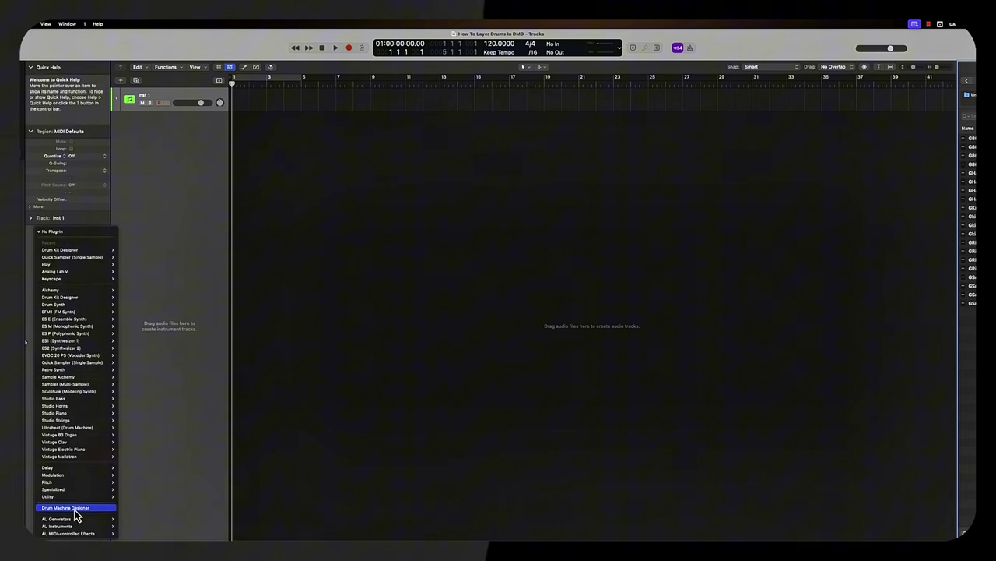
left_click(76, 510)
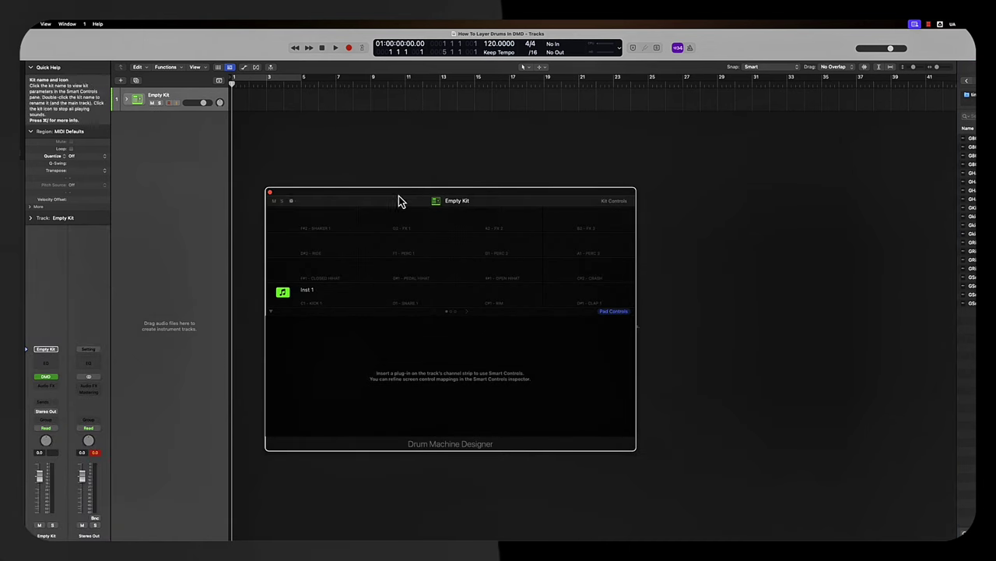
left_click_drag(400, 190, 442, 159)
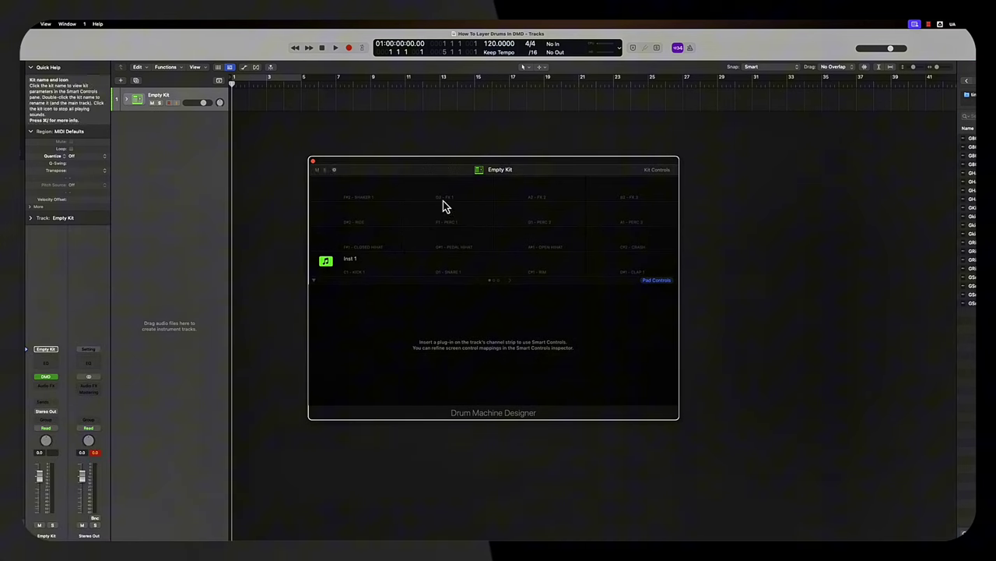
- Expand the Empty Kit track to show its subtrack, and close and reopen the Drum Machine Designer window
left_click(127, 99)
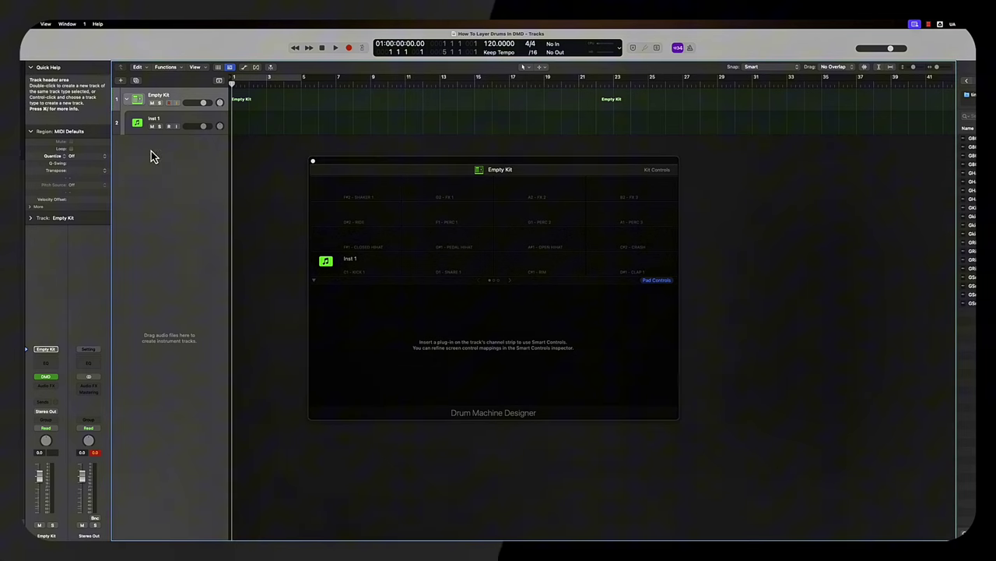
left_click(312, 161)
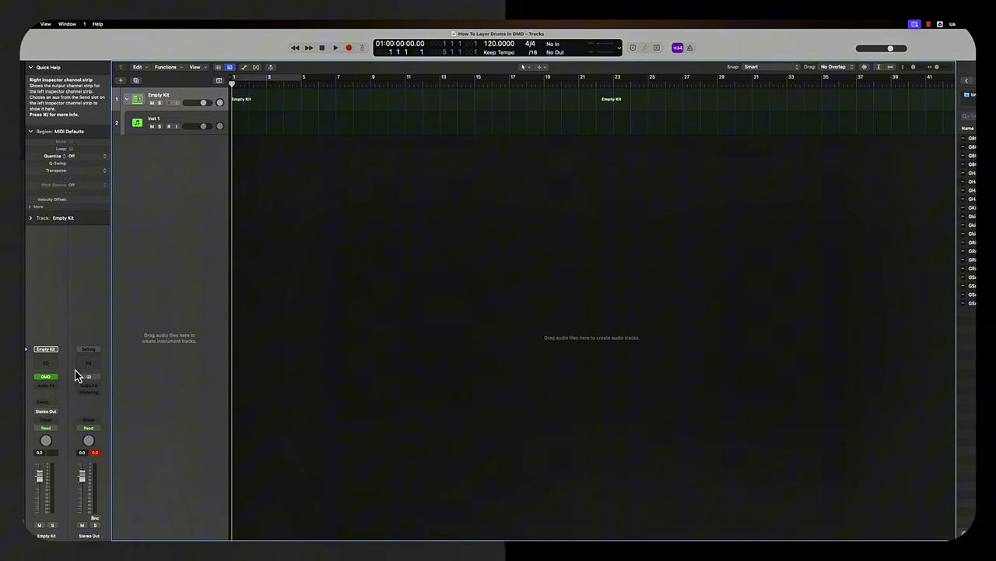
left_click(46, 378)
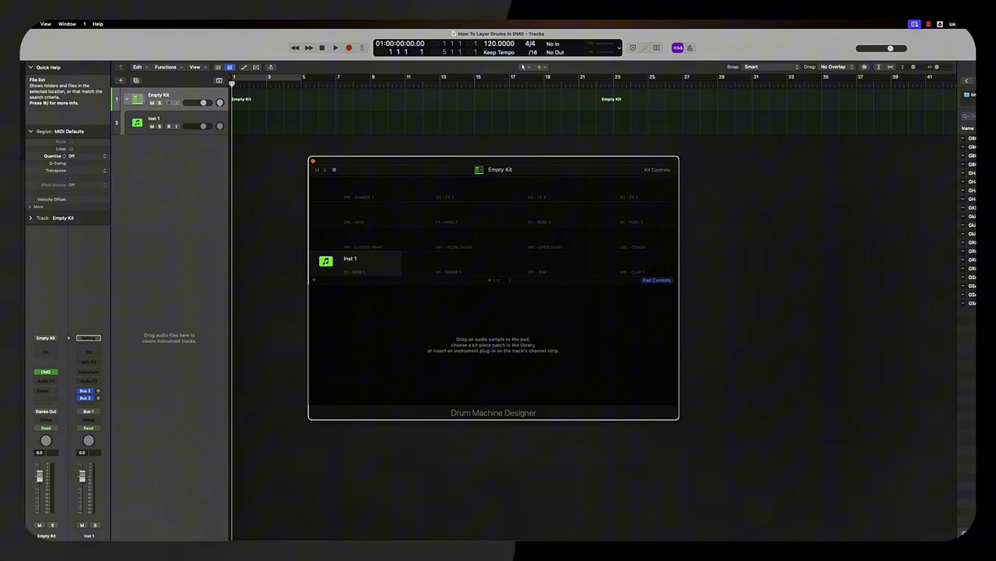
- Audition the drum samples in the file list one after another, from the first to the last
left_click(970, 138)
left_click(970, 146)
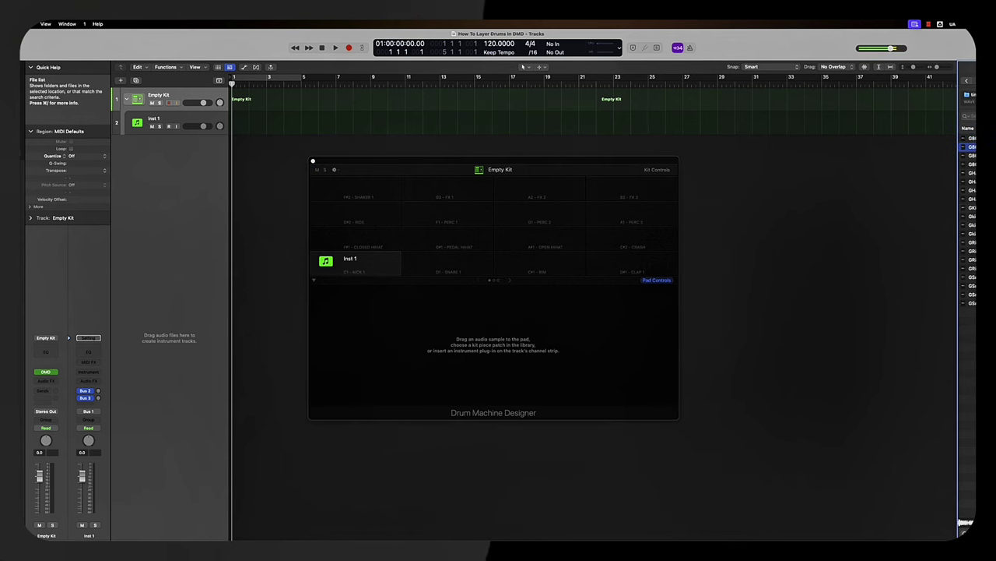
left_click(970, 155)
left_click(970, 163)
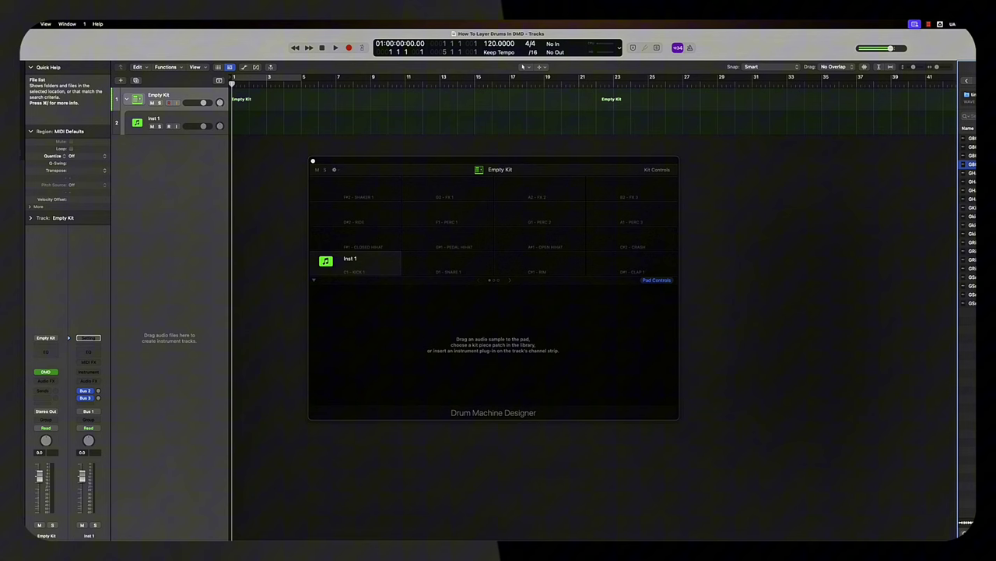
key("Down")
key("Down")
key("Down")
key("Down")
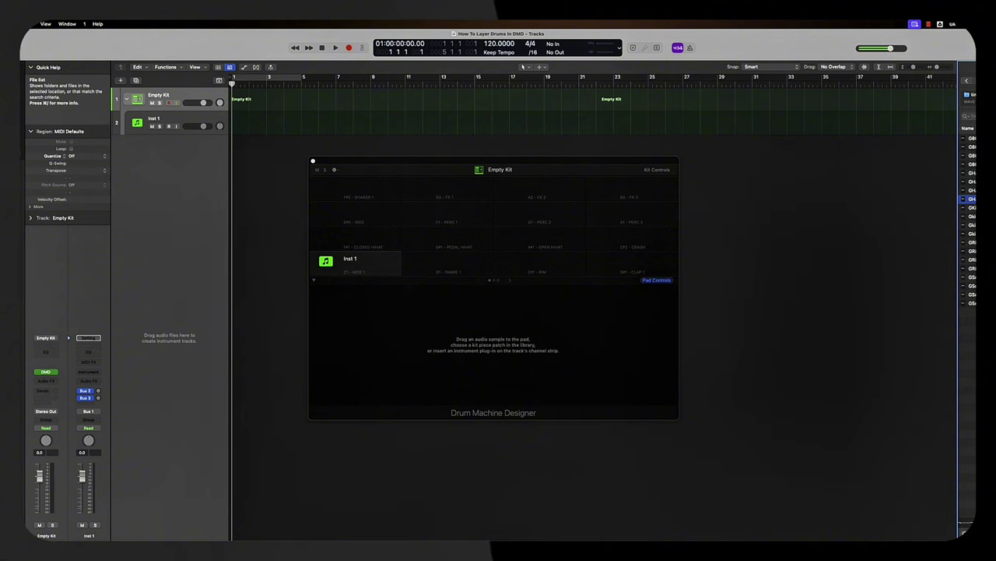
key("Down")
key("Down")
key("Down")
key("Down")
key("Down")
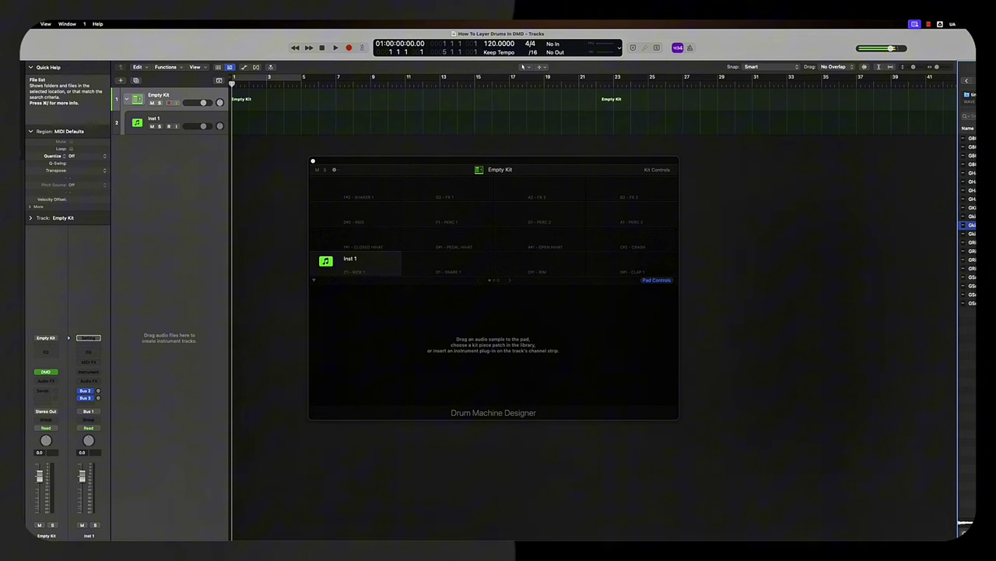
key("Down")
key("Down")
key("Down")
key("Down")
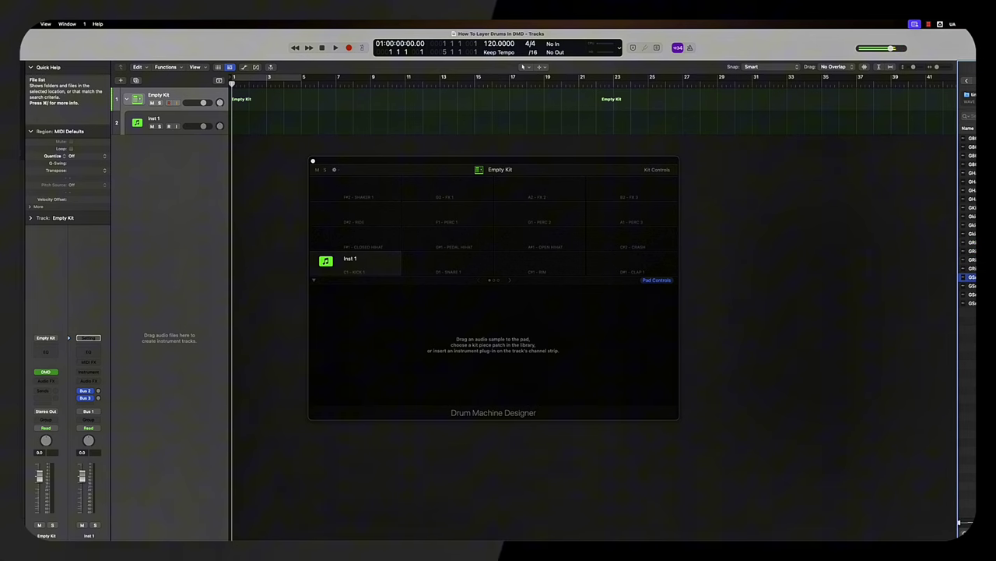
key("Down")
key("Down")
key("Down")
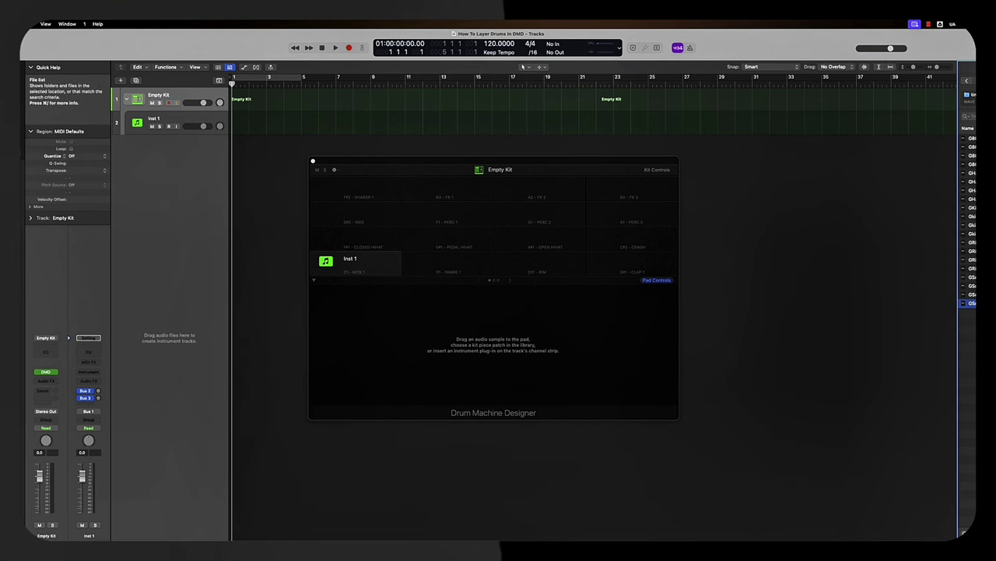
- Load the samples GKick1_1, Gkick2_1, Gkick3_1 and Gkick4_1 onto the four pads of the kit's lowest row
left_click_drag(969, 204, 366, 267)
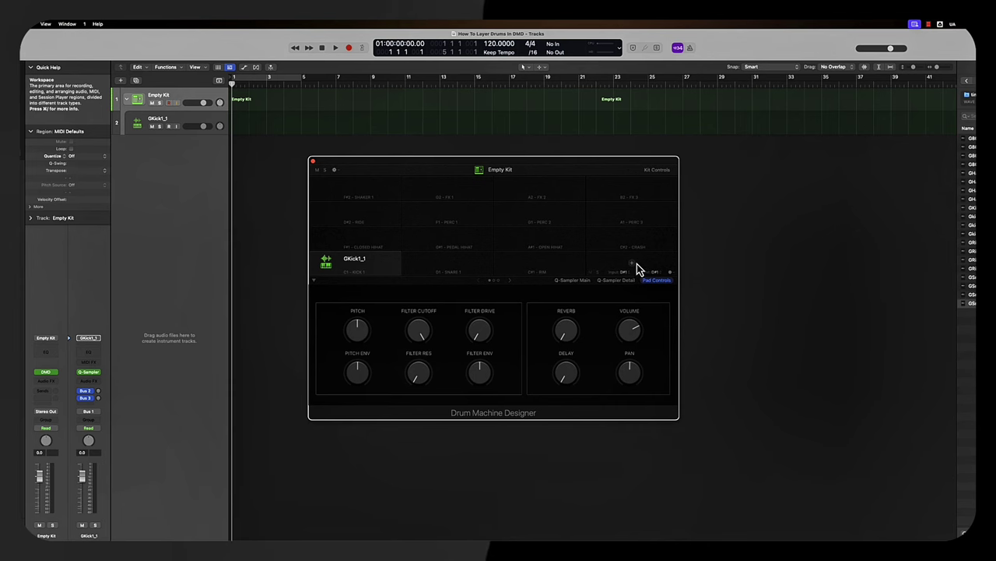
left_click_drag(970, 303, 488, 263)
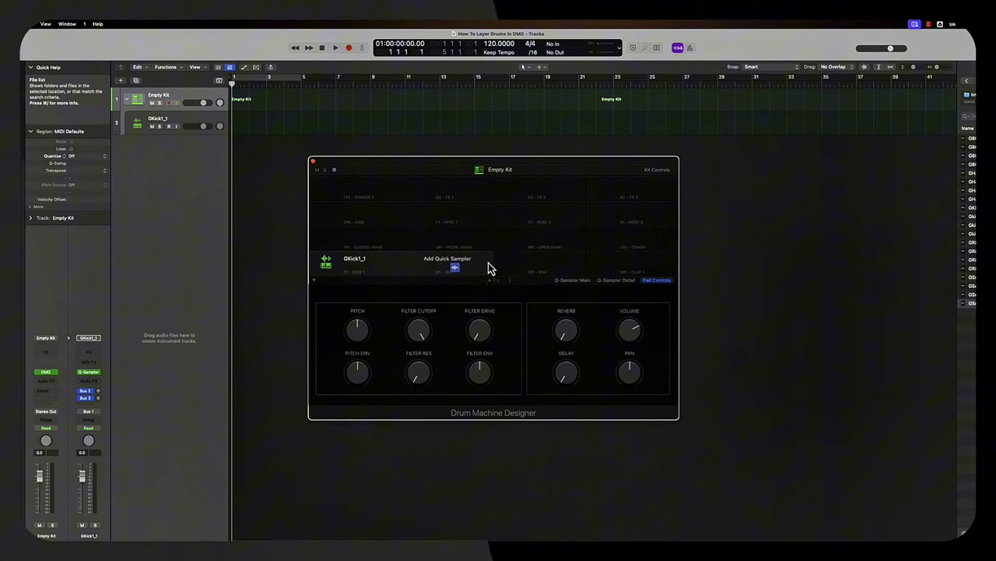
left_click_drag(967, 225, 545, 262)
left_click_drag(968, 234, 623, 269)
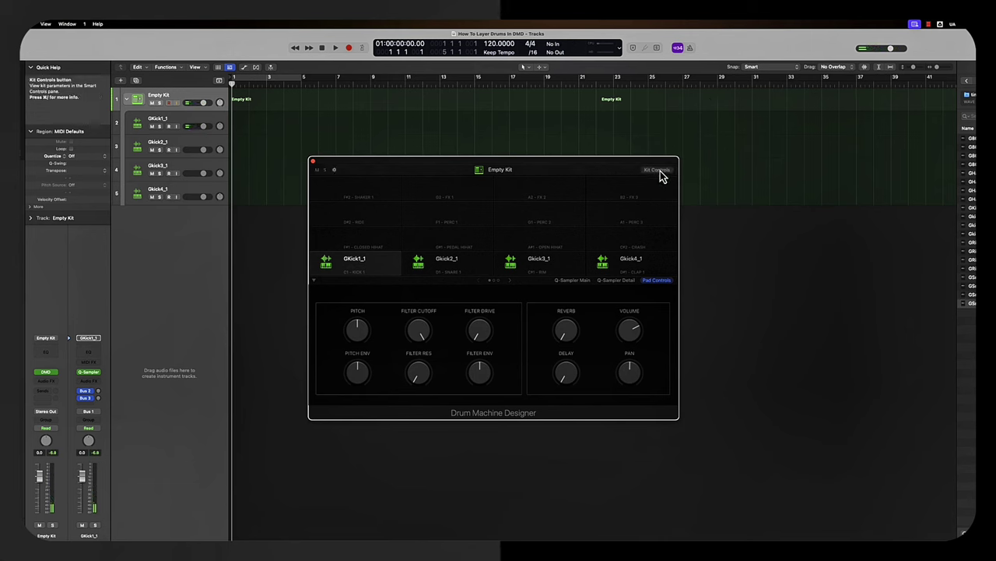
- Set the input note of the Gkick2_1, Gkick3_1 and Gkick4_1 pads to C1, matching GKick1_1
mouse_move(355, 277)
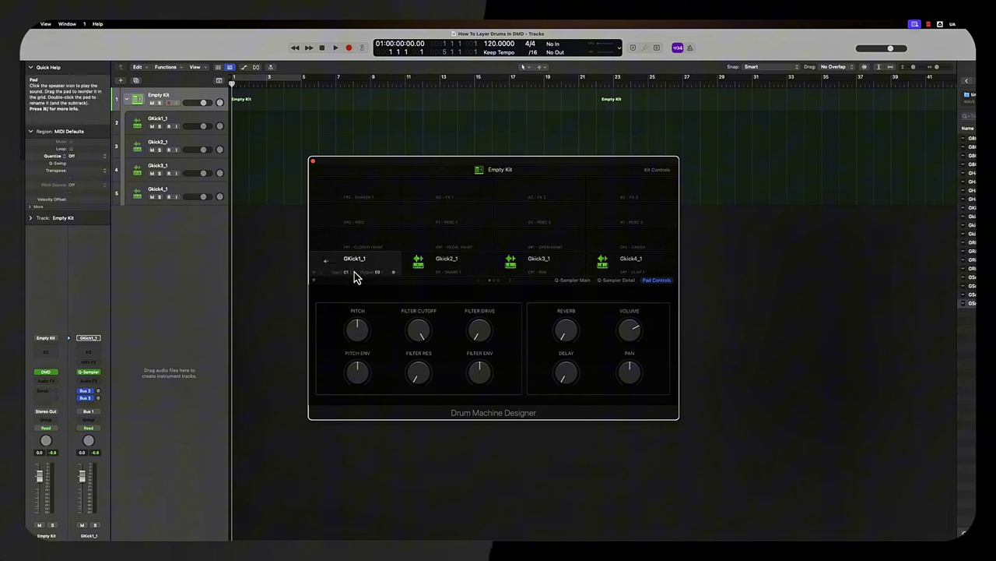
left_click(439, 273)
mouse_move(457, 277)
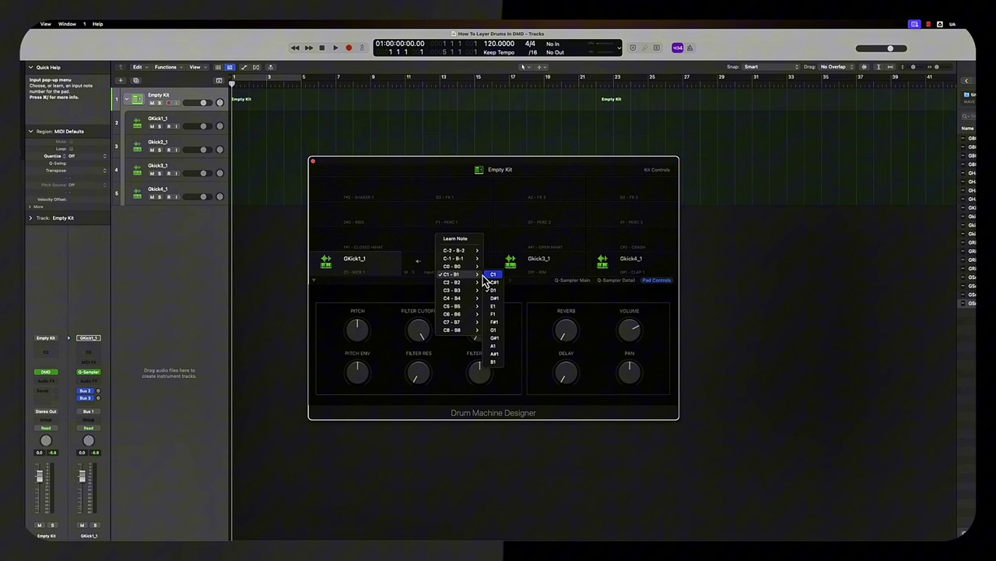
left_click(489, 274)
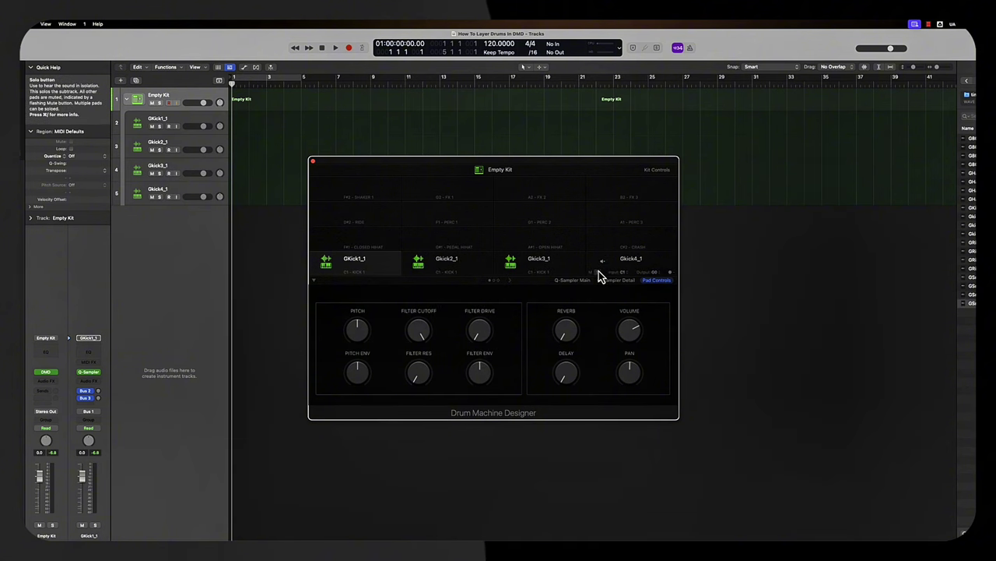
left_click(599, 270)
left_click(599, 270)
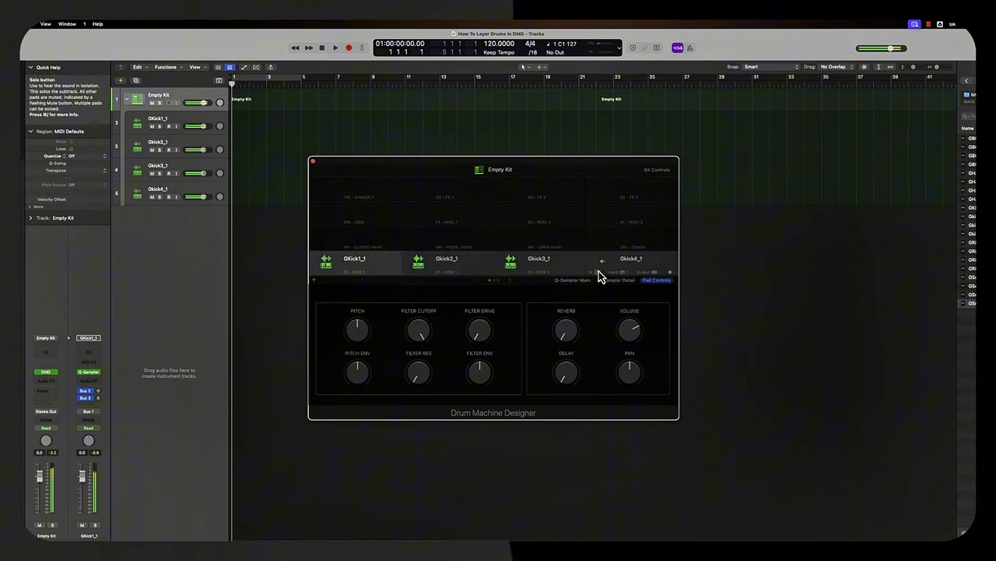
left_click(599, 271)
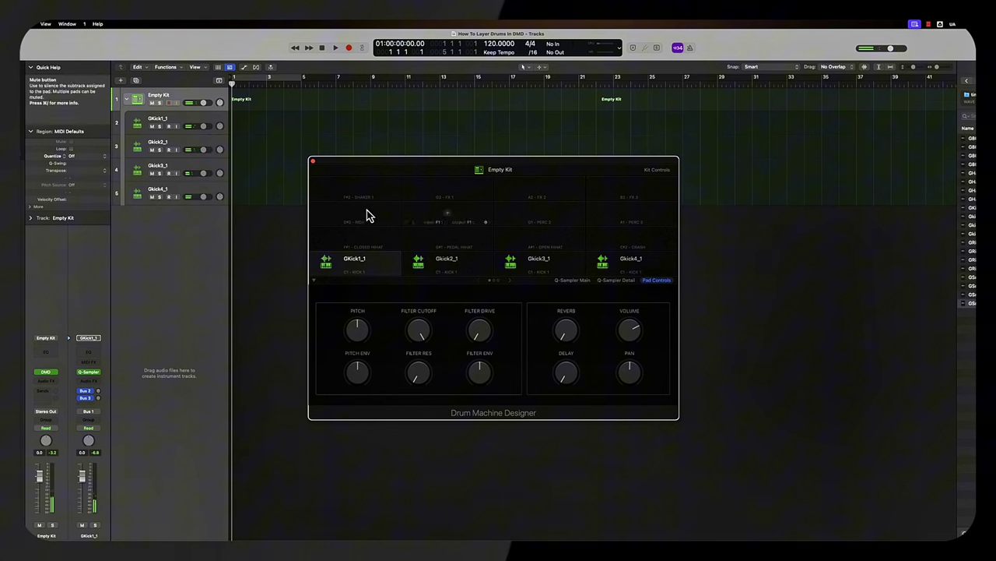
- Show the track parameters of GKick1_1 and set its velocity limit to 1–70
left_click(188, 120)
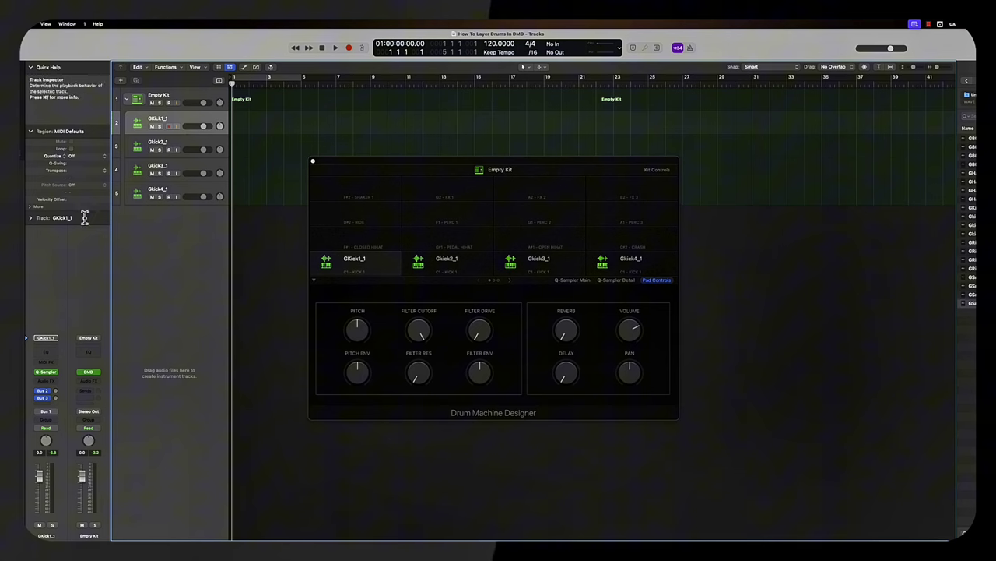
left_click(32, 220)
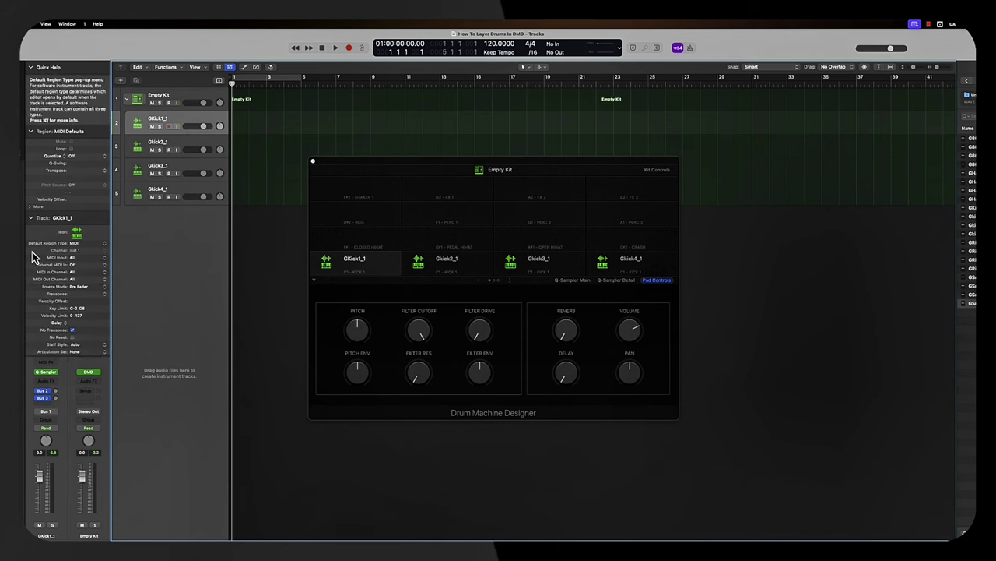
double_click(81, 316)
type("1 127")
key("Return")
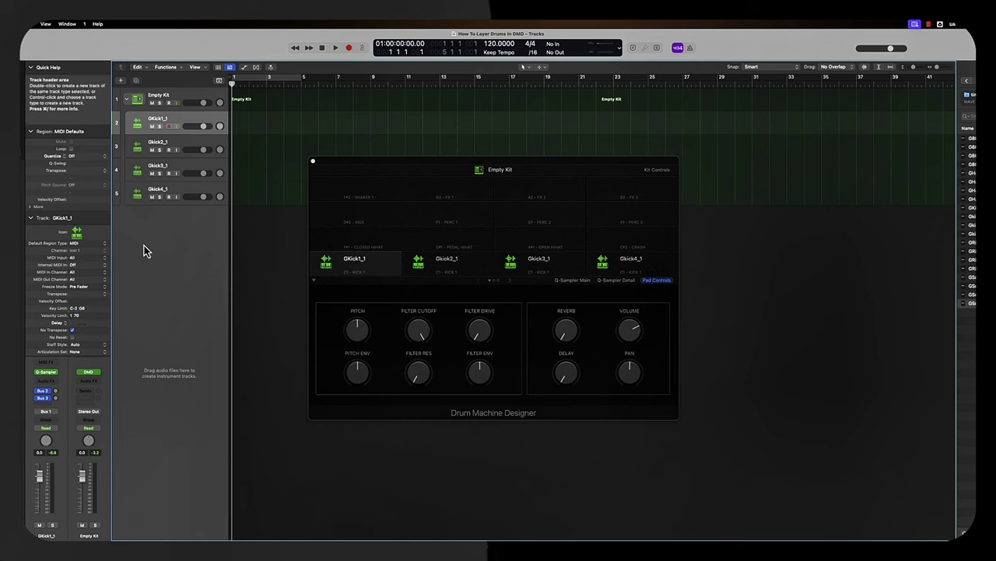
- Set the velocity limit of the Gkick2_1 track to 70–100
left_click(199, 147)
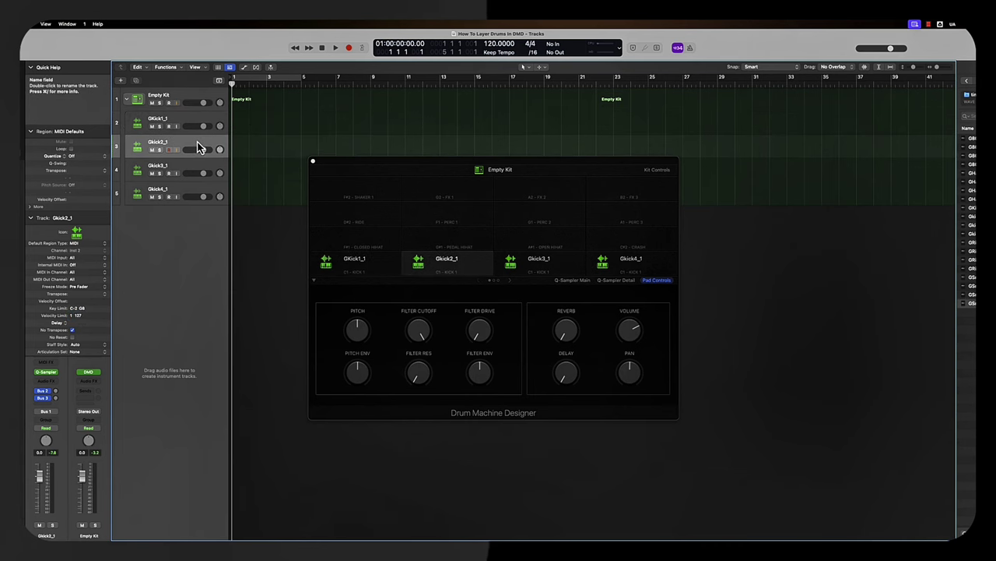
double_click(76, 315)
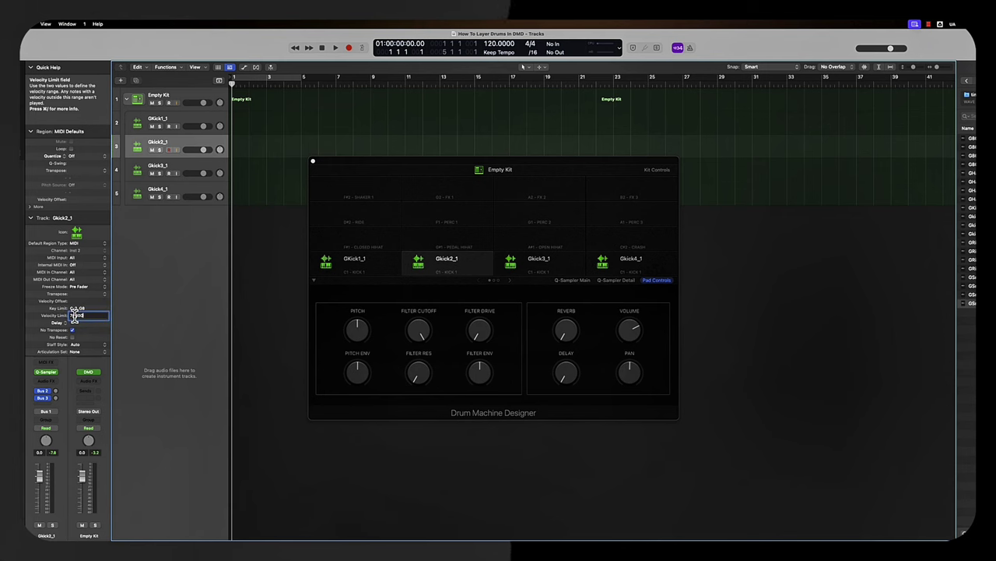
key("Escape")
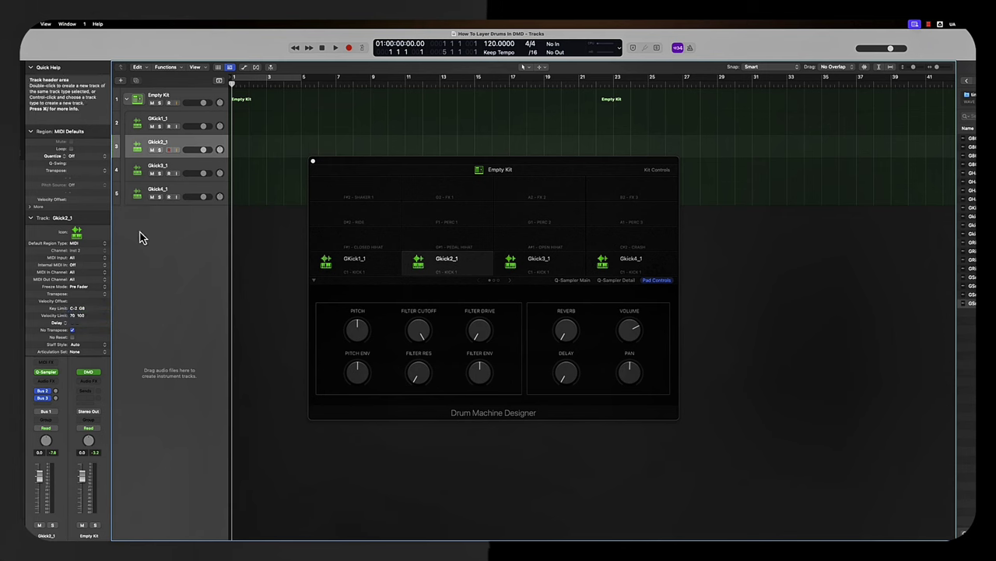
- Set the velocity limit of the Gkick3_1 track to 100–115
left_click(172, 173)
double_click(88, 315)
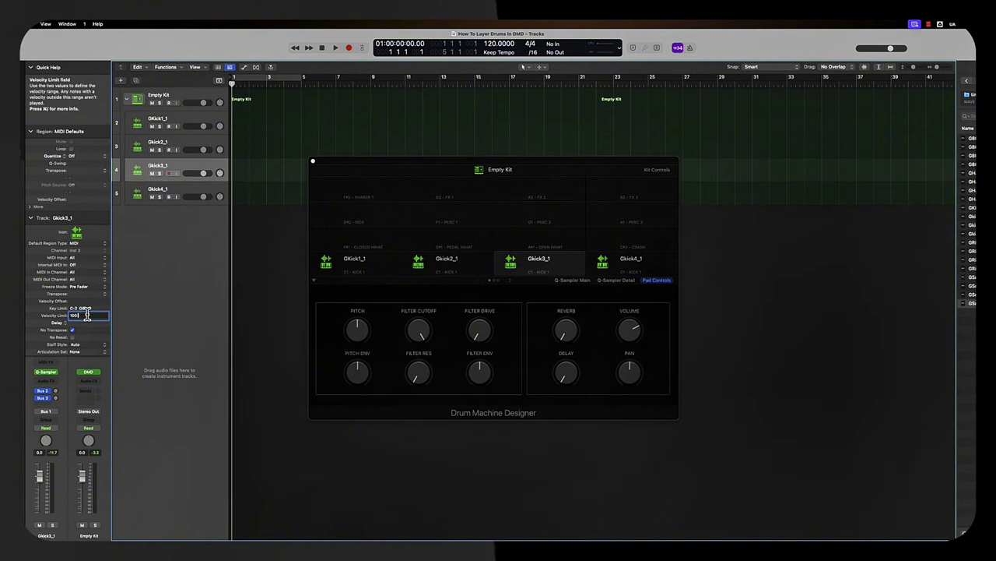
key("Return")
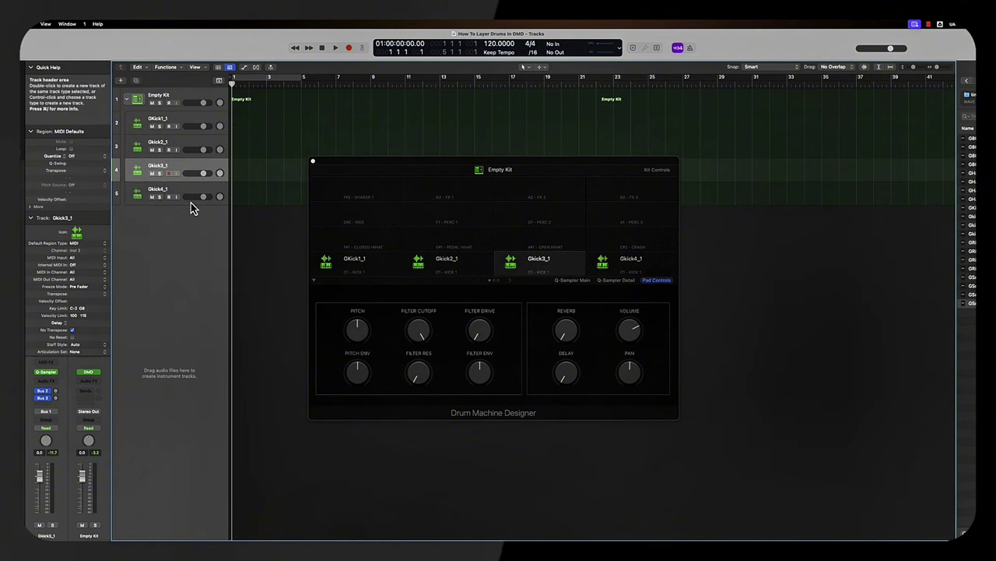
- Set the velocity limit of the Gkick4_1 track to 110–127
left_click(184, 197)
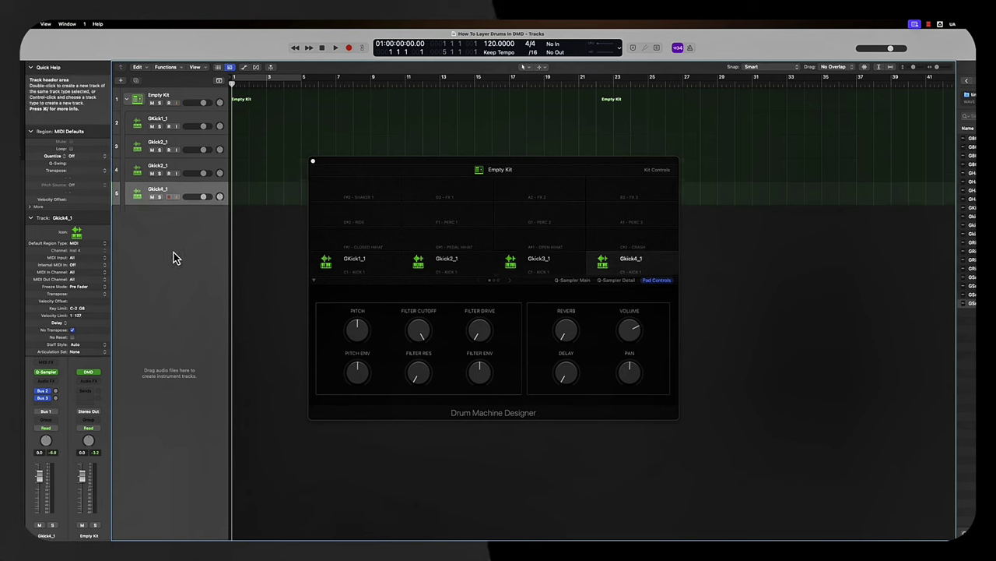
double_click(86, 315)
type("10")
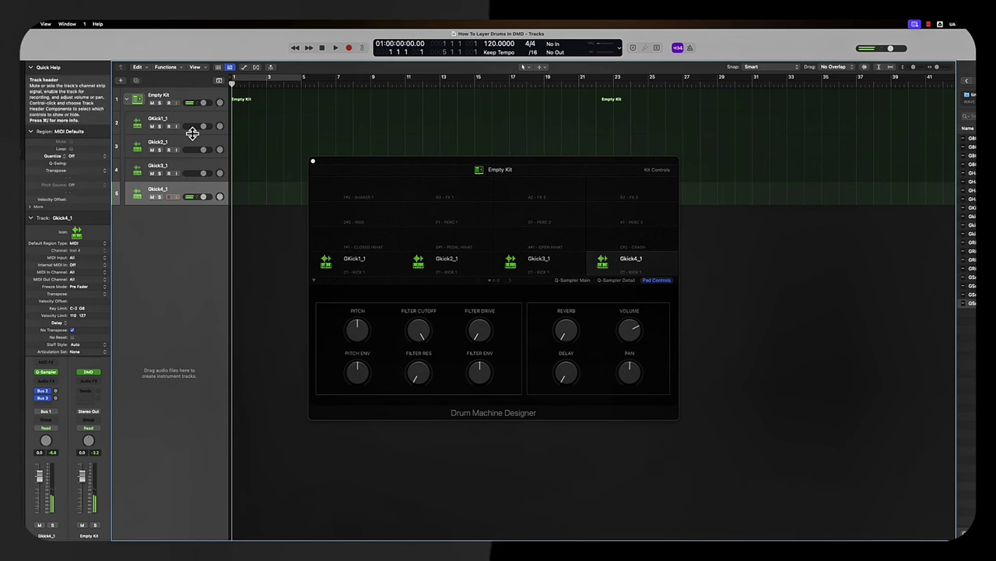
- Review the velocity limits of the first and second kick subtracks and reselect the Empty Kit track
left_click(193, 101)
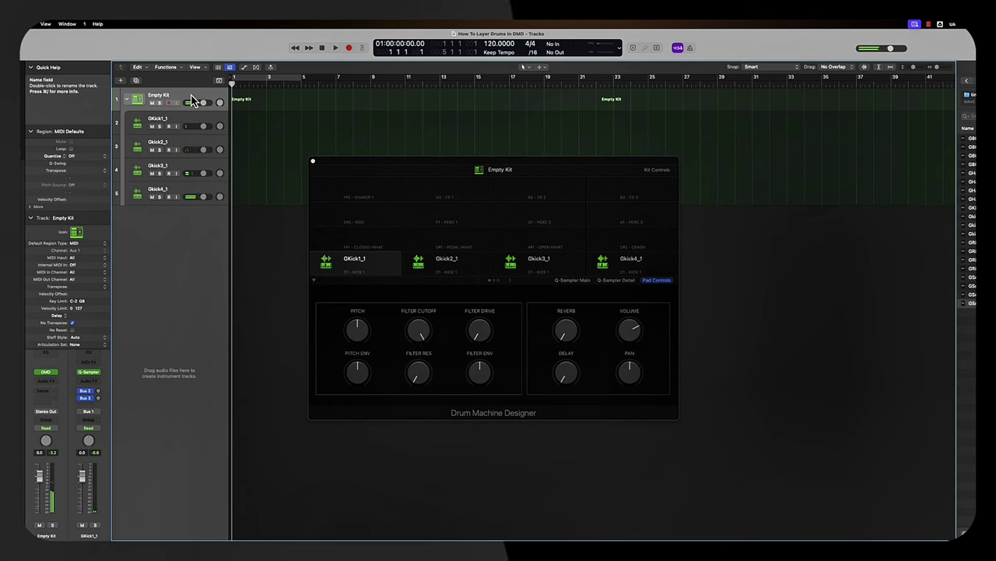
left_click(191, 119)
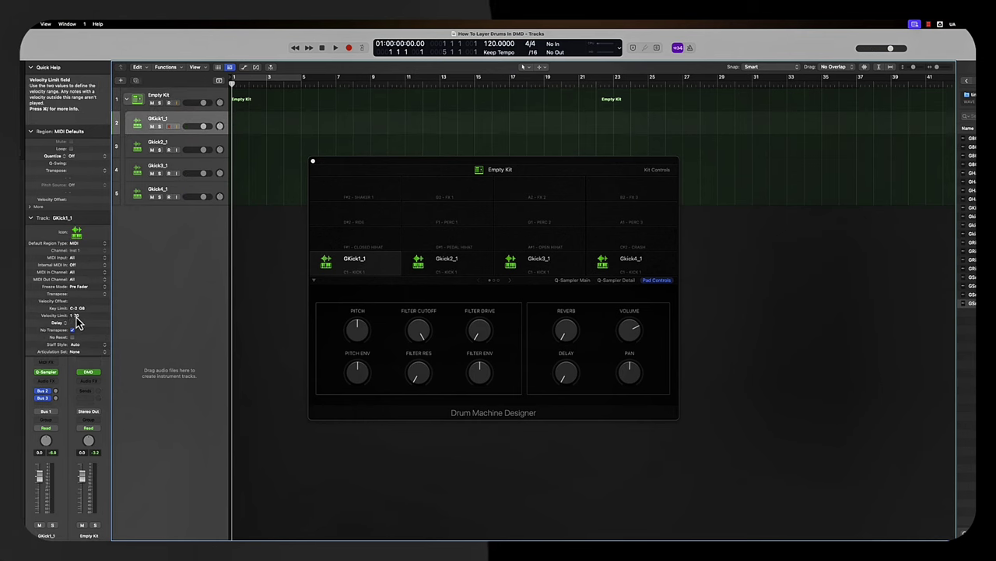
left_click(187, 143)
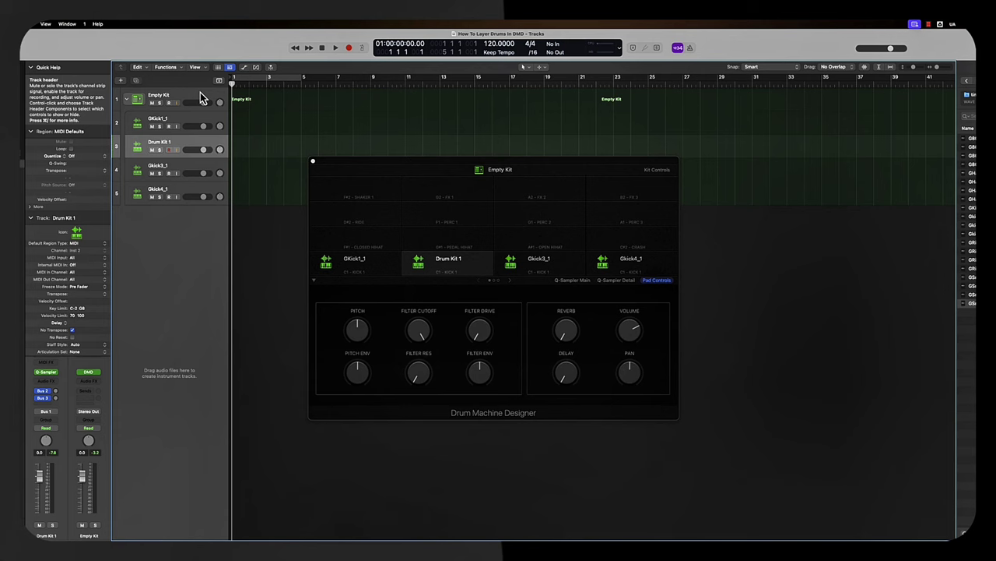
left_click(200, 92)
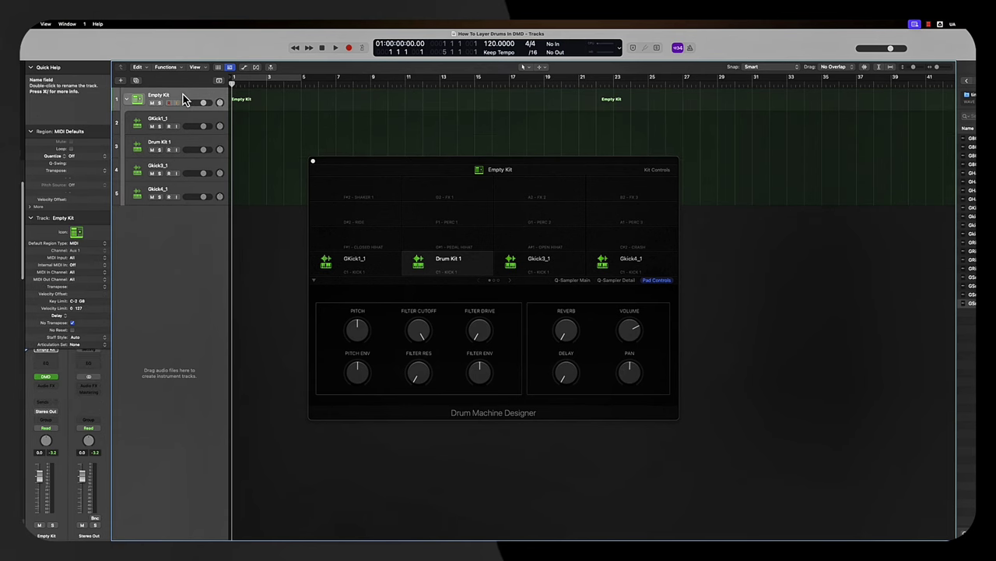
mouse_move(462, 534)
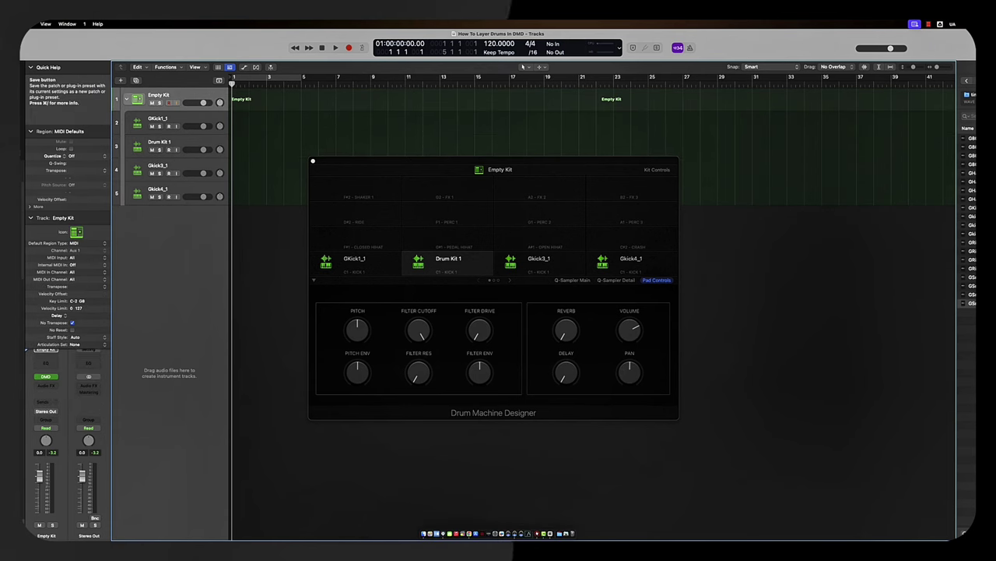
- Save the Empty Kit track's patch as "Drum Kit 1" in the Instrument patches folder
left_click(965, 534)
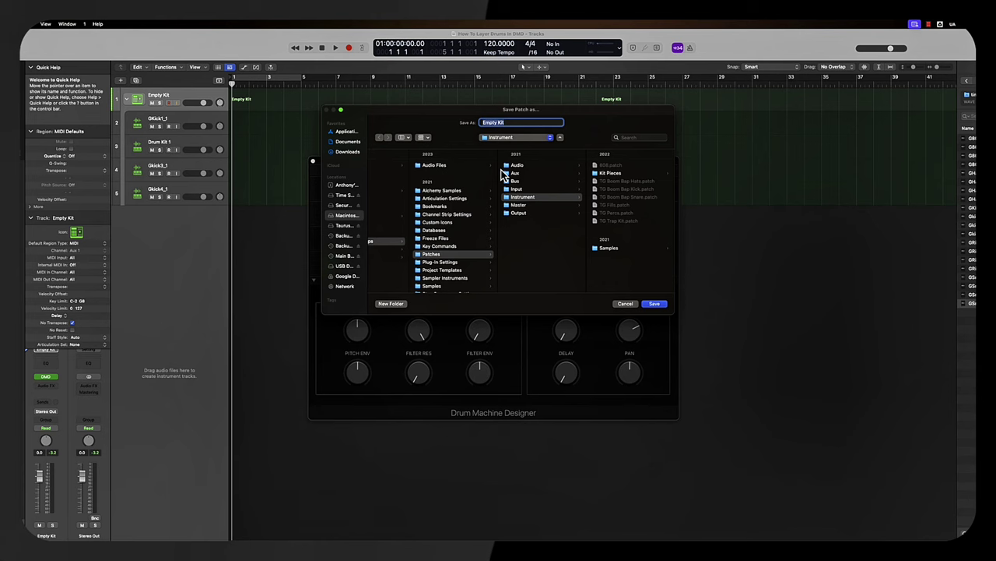
type("Drum Kit 1")
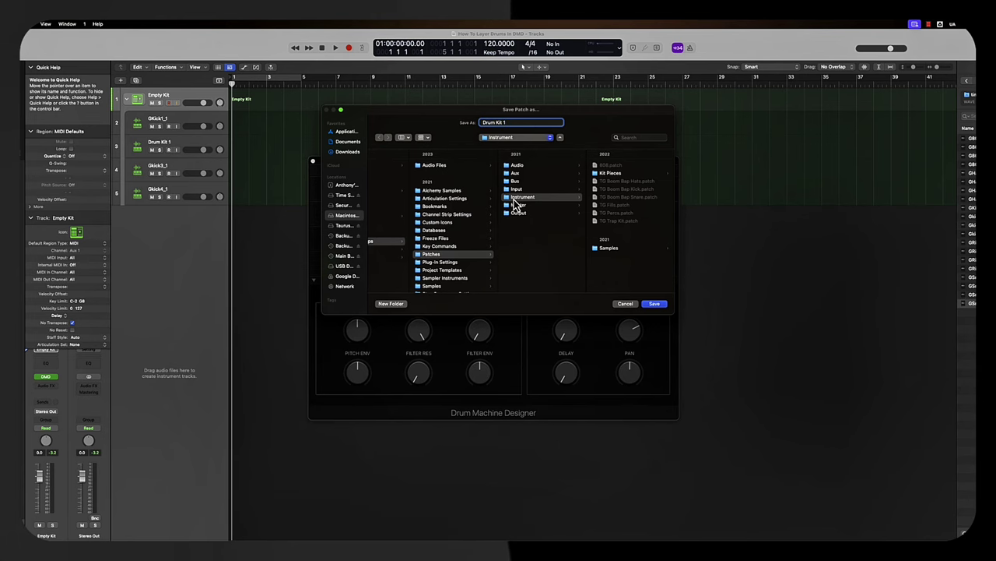
left_click(653, 303)
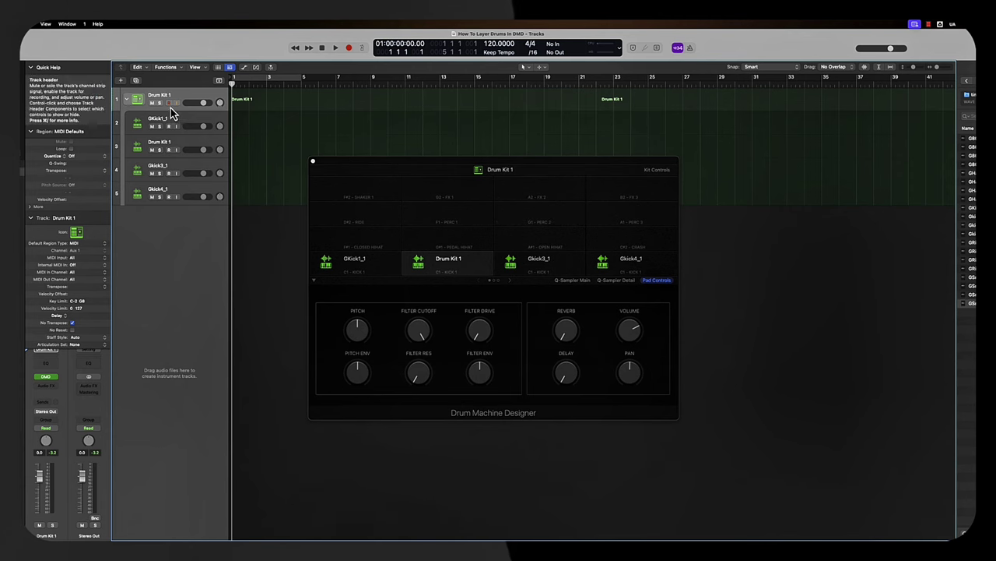
- Create one software instrument track with an empty channel strip, then load the saved Drum Kit 1 patch onto it with its subtracks shown
key("alt+super+n")
left_click(390, 218)
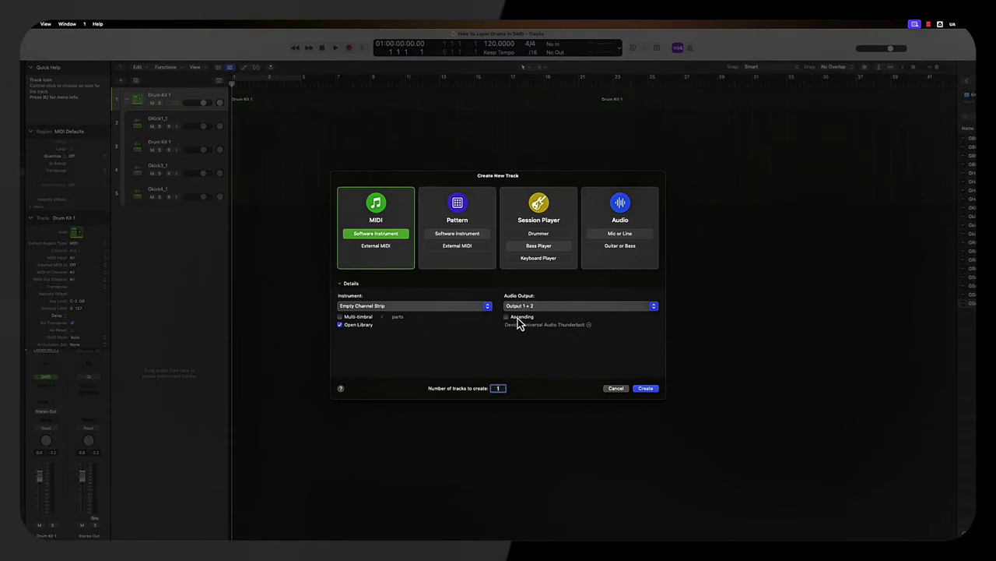
left_click(645, 387)
key("super+w")
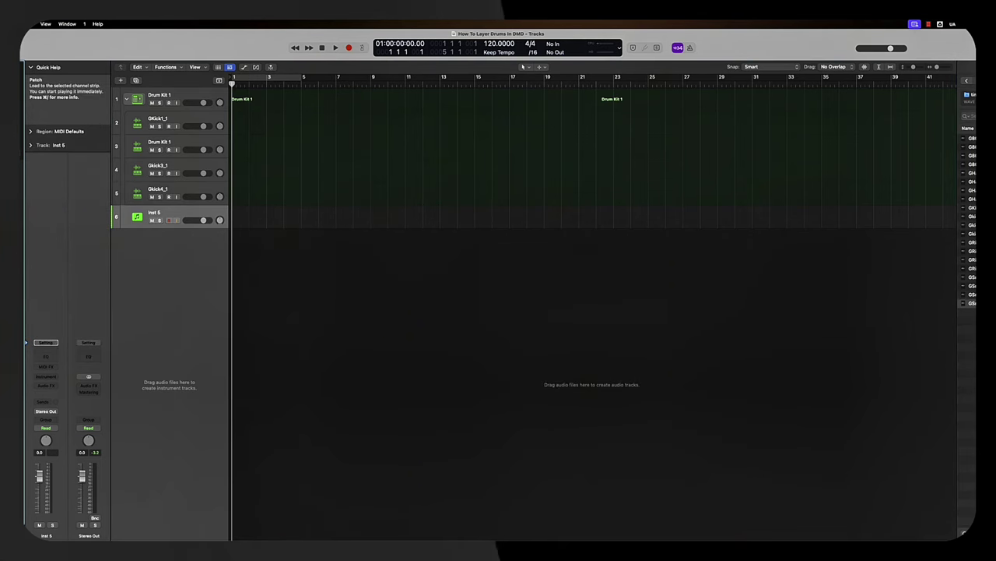
left_click(128, 219)
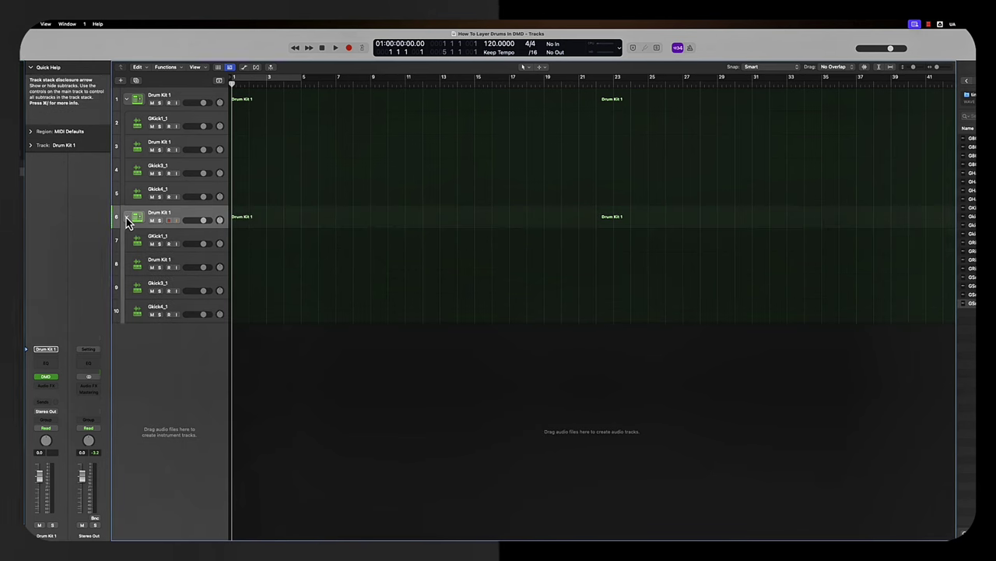